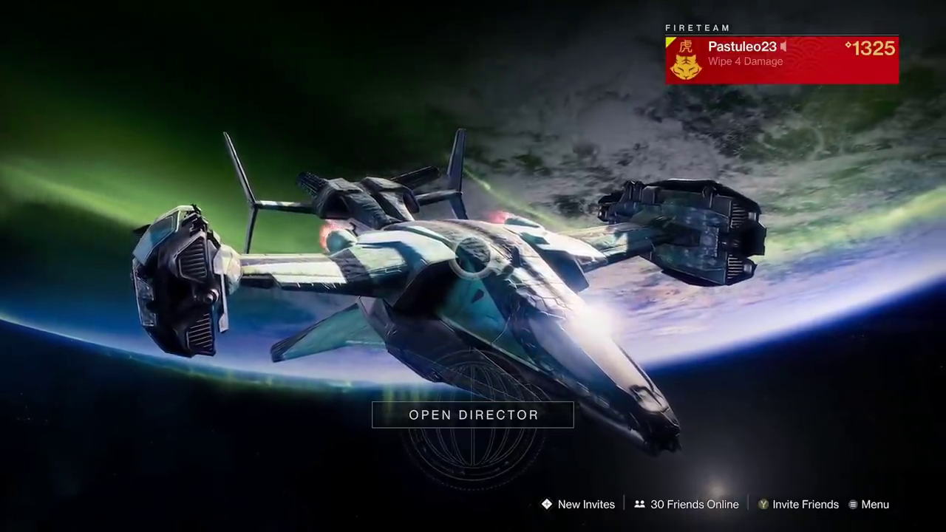
Step: Open the Director from orbit and switch to the Roster with Nearby, Friends and Clan lists
key("m")
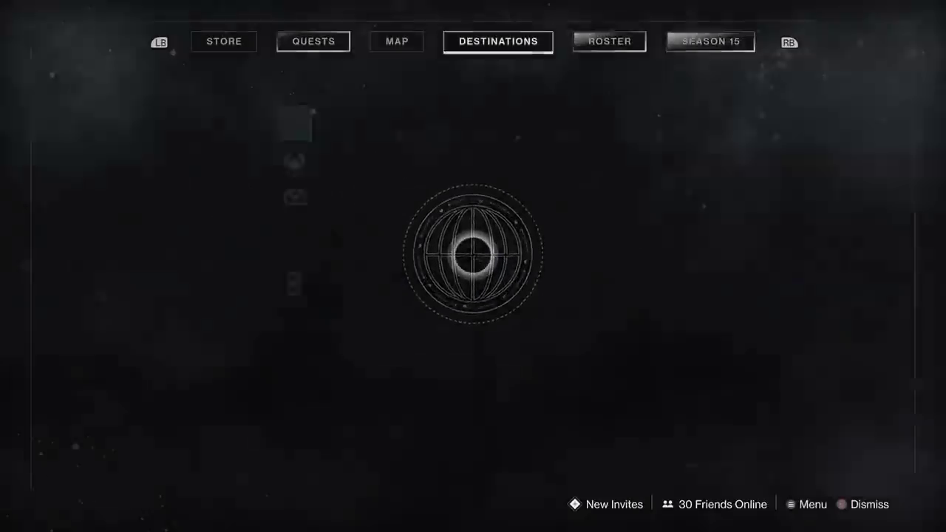
key("e")
key("e")
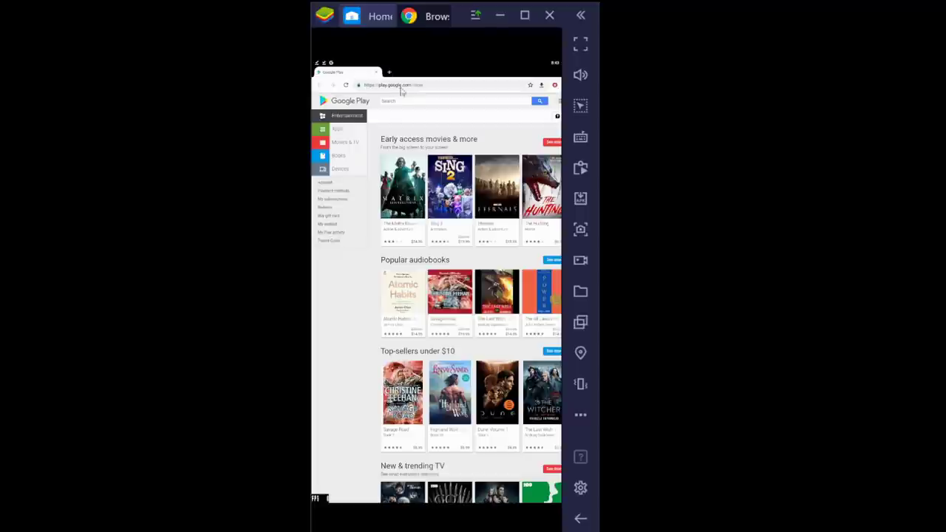
Step: Load xiaoheihe.cn/game, download the Heybox installer and launch its installation
left_click(404, 85)
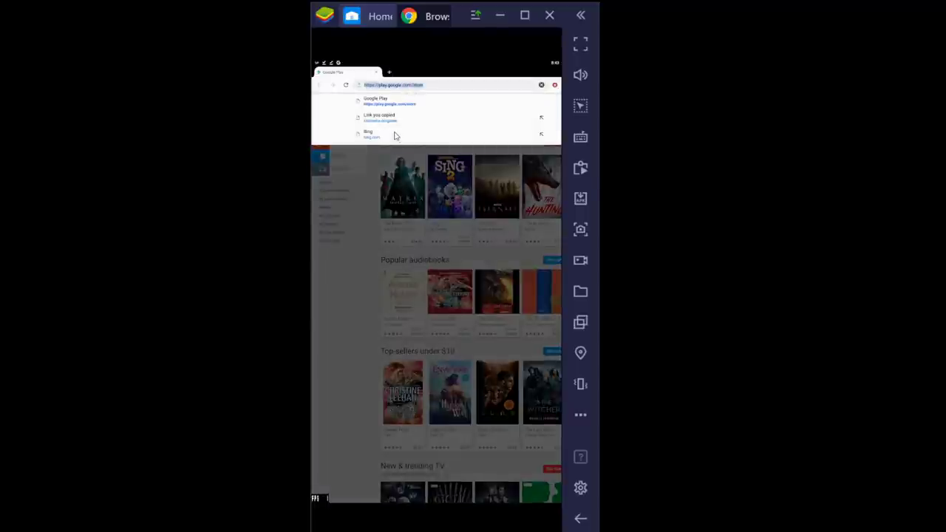
type("http://xiaoheihe.cn/game")
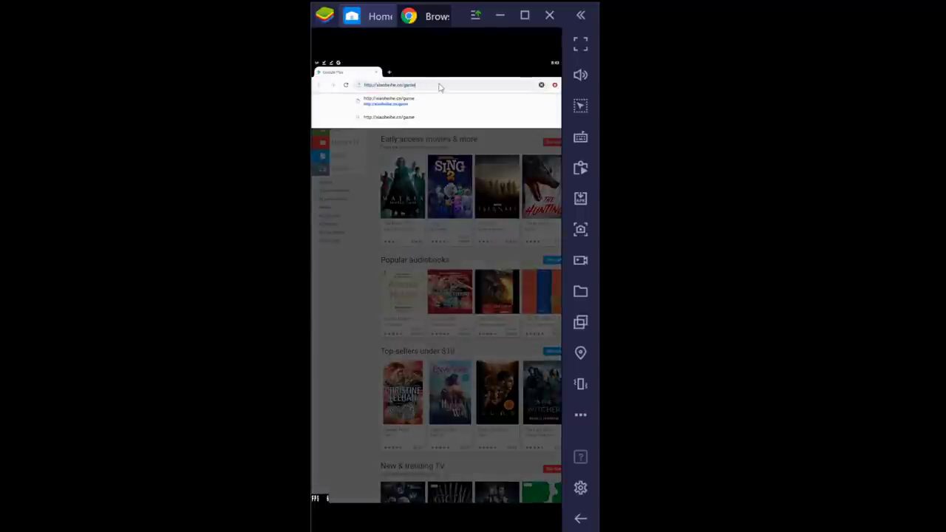
key("Return")
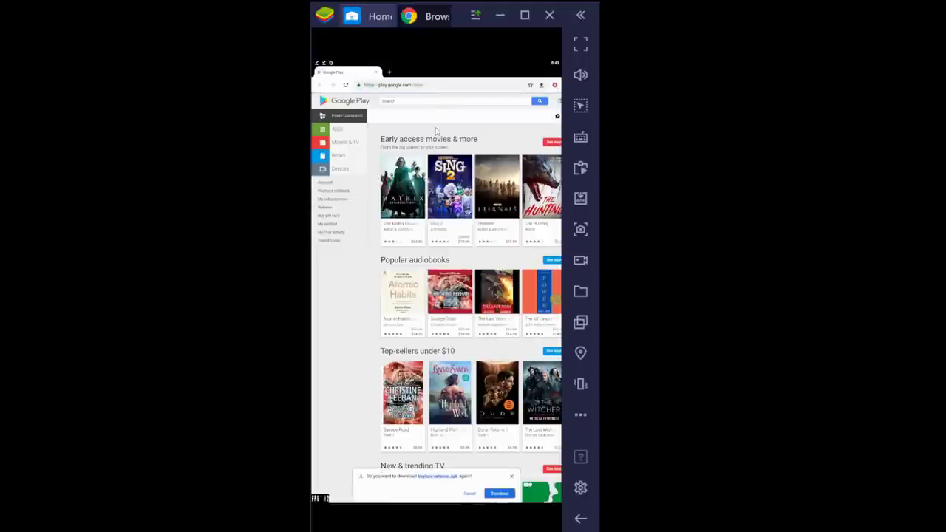
left_click(500, 493)
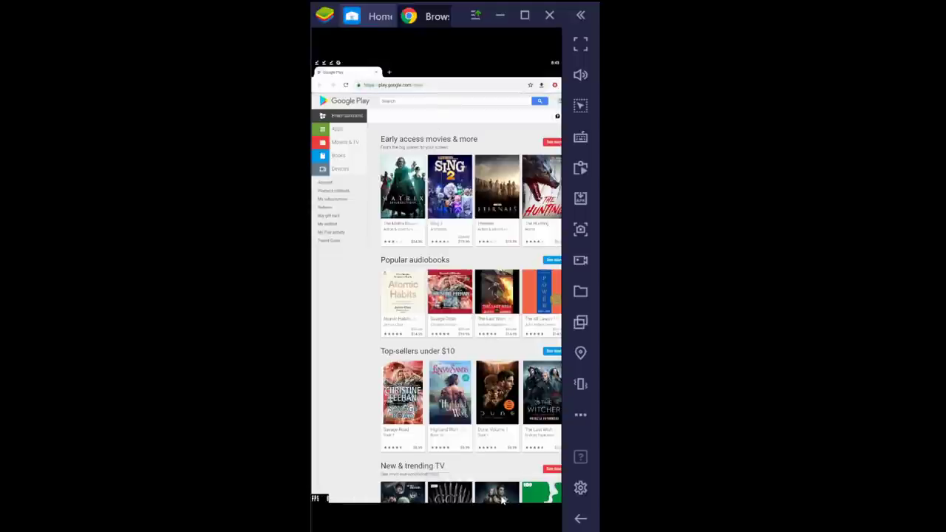
left_click(486, 499)
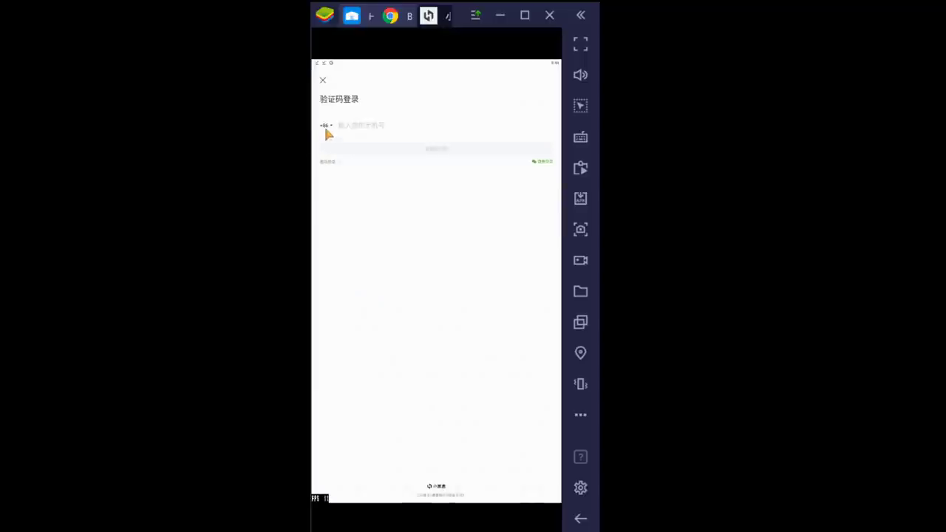
Step: Change the Heybox login phone country code from +86 to Canada (加拿大) +1
left_click(328, 127)
scroll(345, 190, "down", 5)
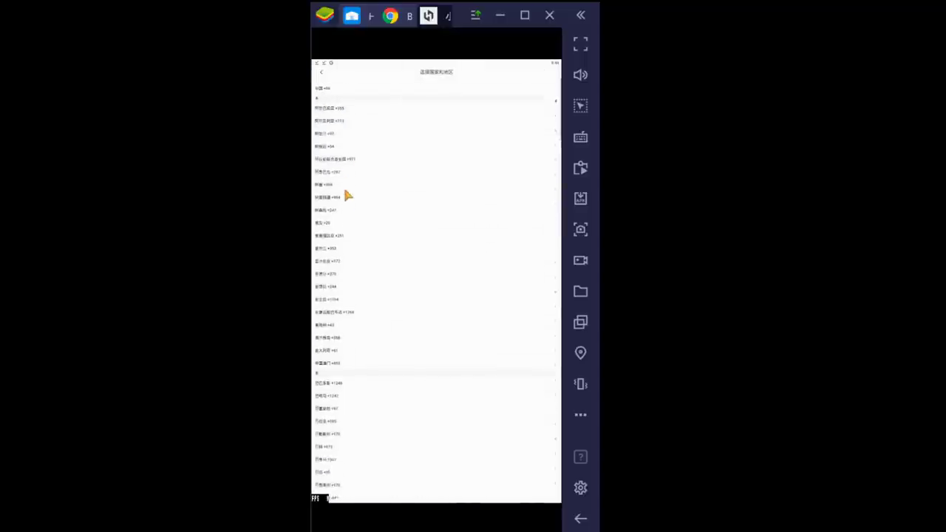
scroll(345, 189, "down", 10)
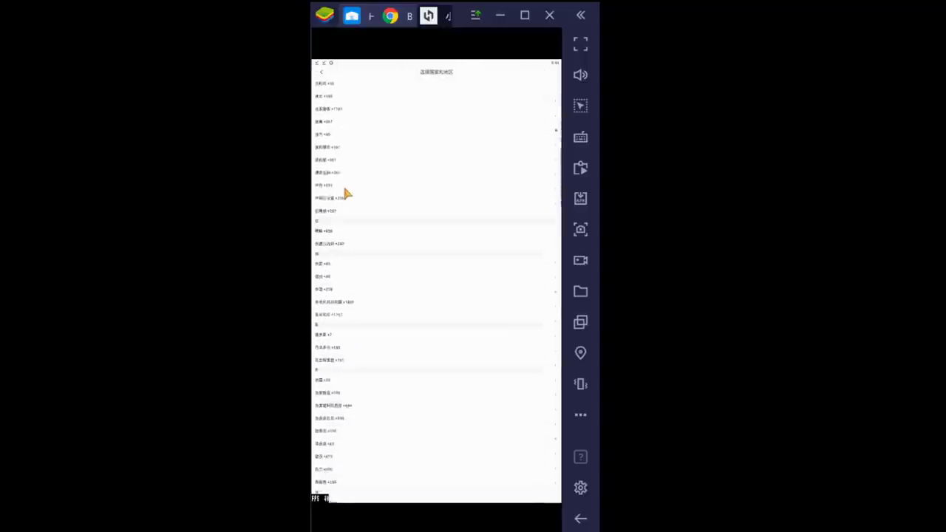
scroll(346, 192, "down", 10)
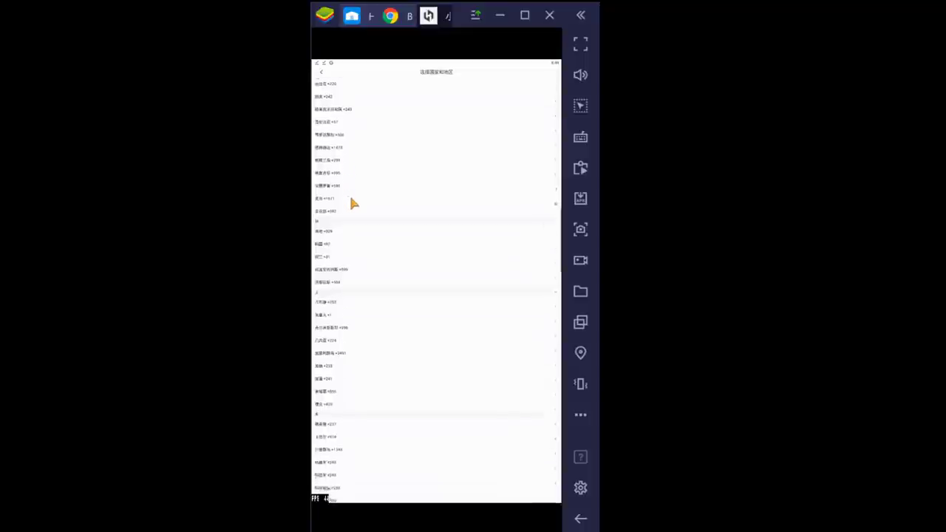
left_click(340, 130)
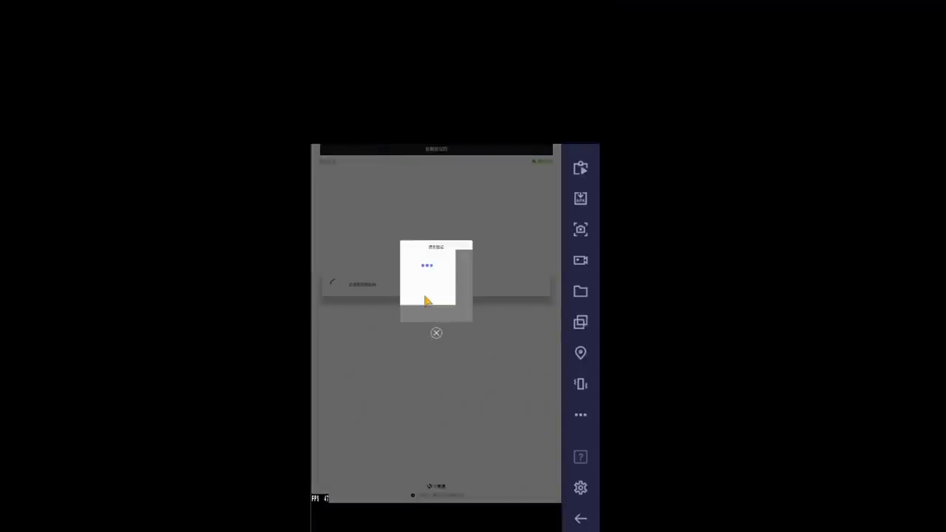
Step: Slide the captcha puzzle piece into the gap in the koala image
left_click_drag(409, 309, 462, 310)
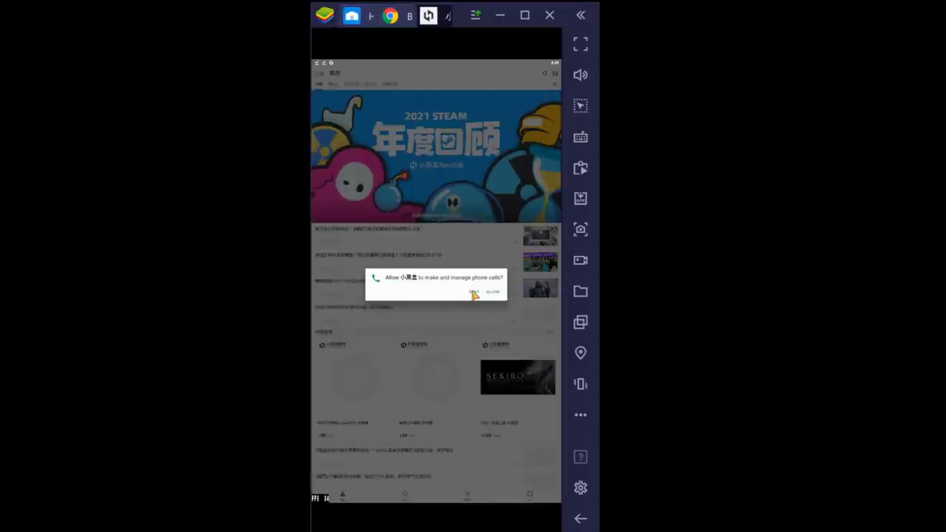
Step: Deny the phone-call permission and go to the profile data page, leaving the Steam privacy guide
left_click(474, 293)
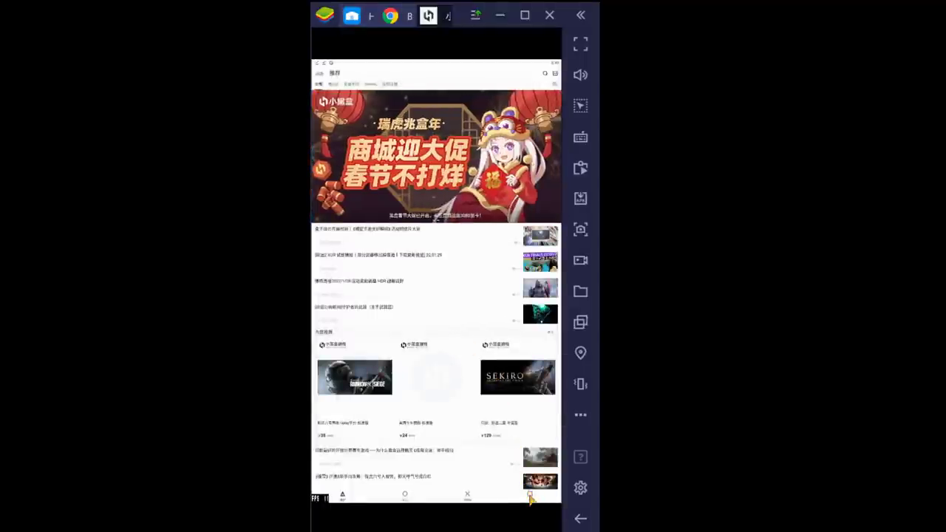
left_click(530, 497)
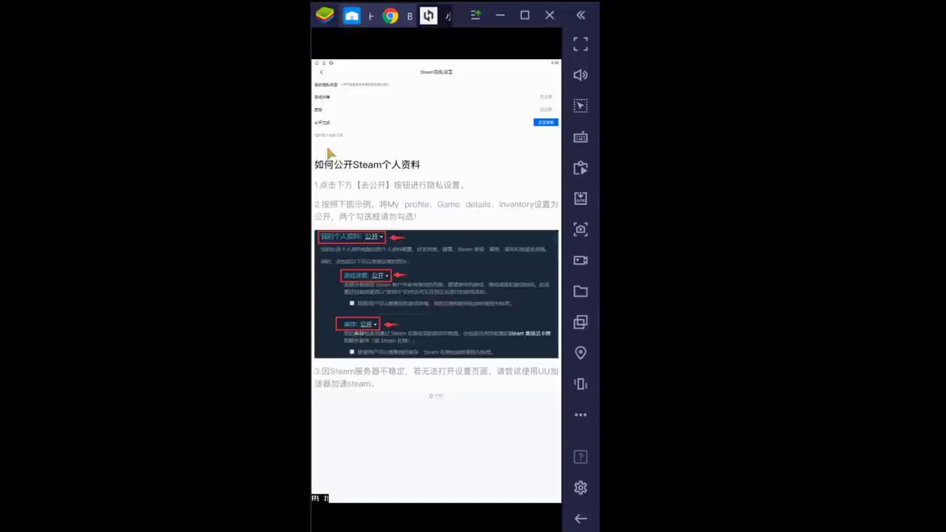
left_click(323, 75)
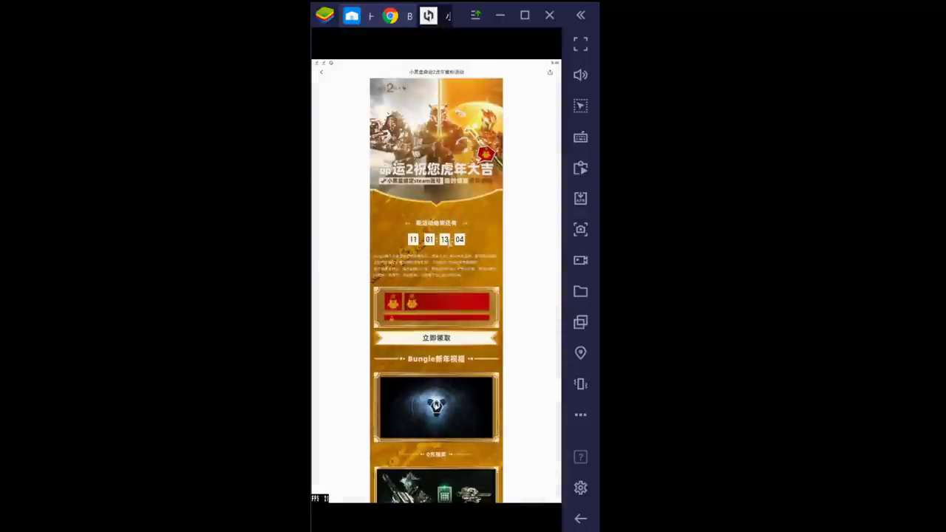
Step: Claim the Destiny 2 New Year reward, close its popup and return to the forum feed
left_click(444, 344)
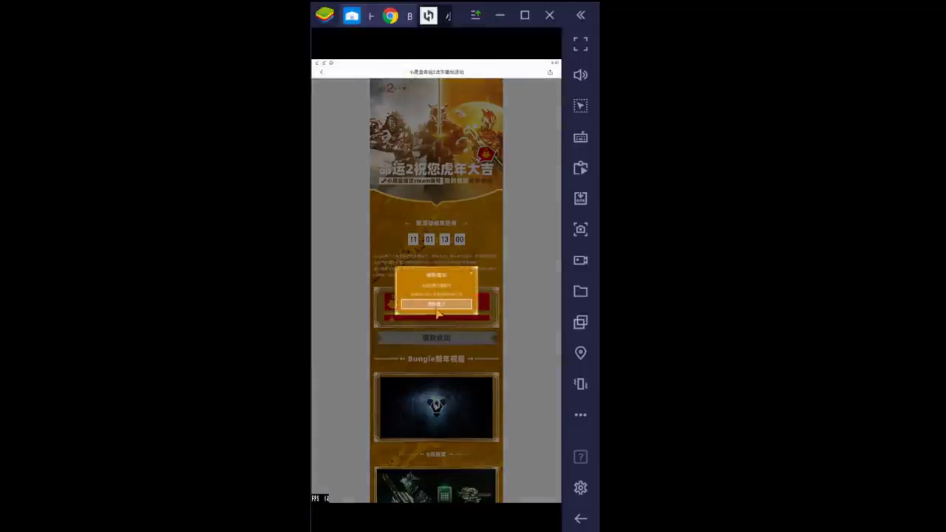
left_click(436, 305)
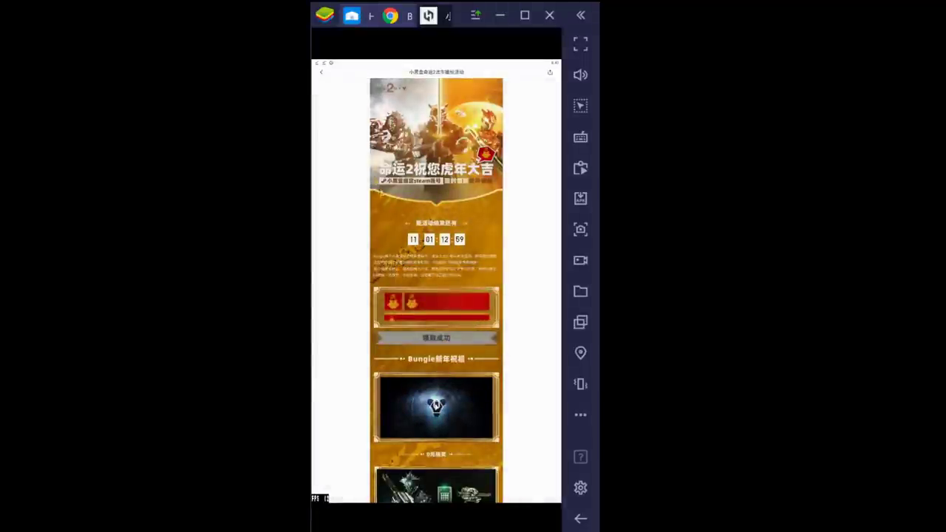
left_click(323, 73)
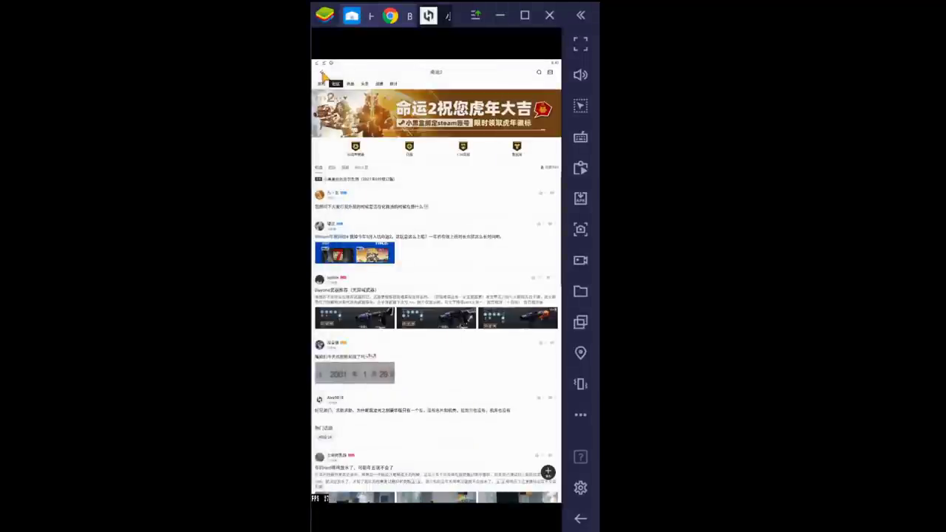
Step: From the profile's wallet, dismiss the real-name verification prompts and use the emblem code card
left_click(322, 74)
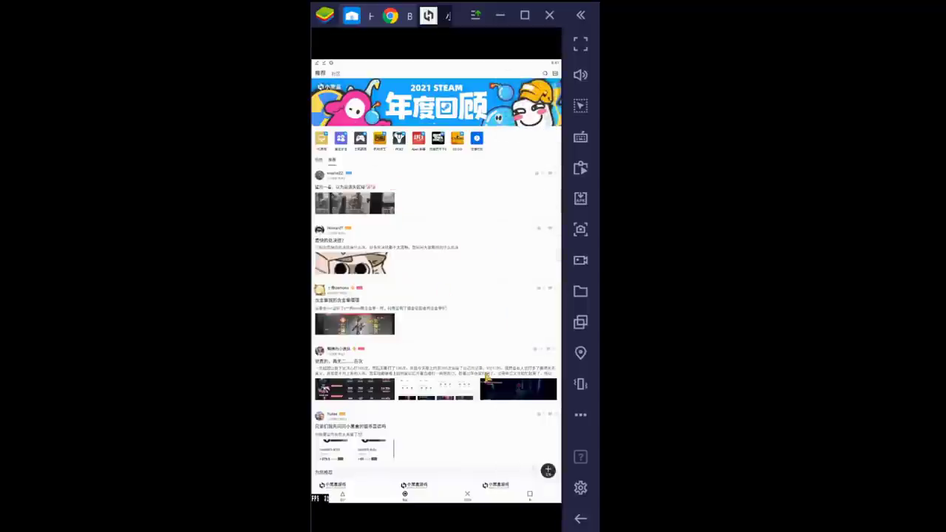
left_click(529, 498)
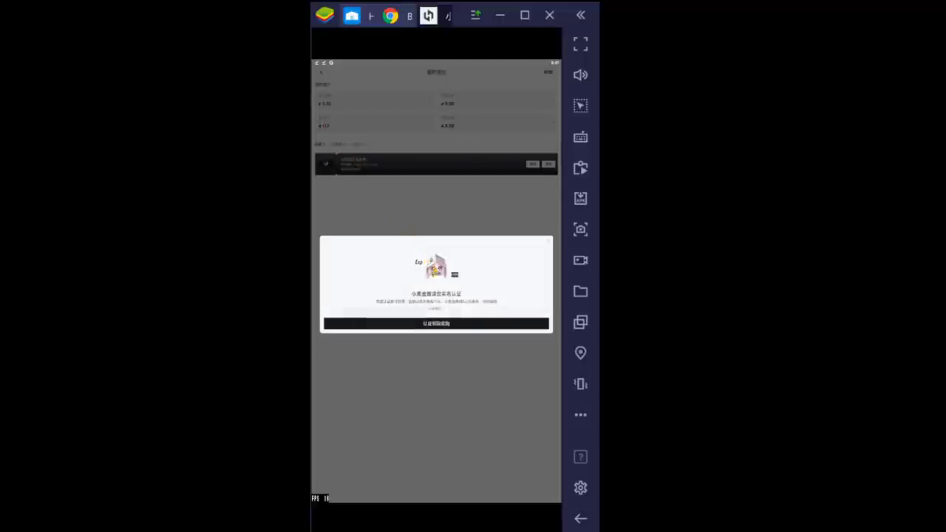
left_click(468, 323)
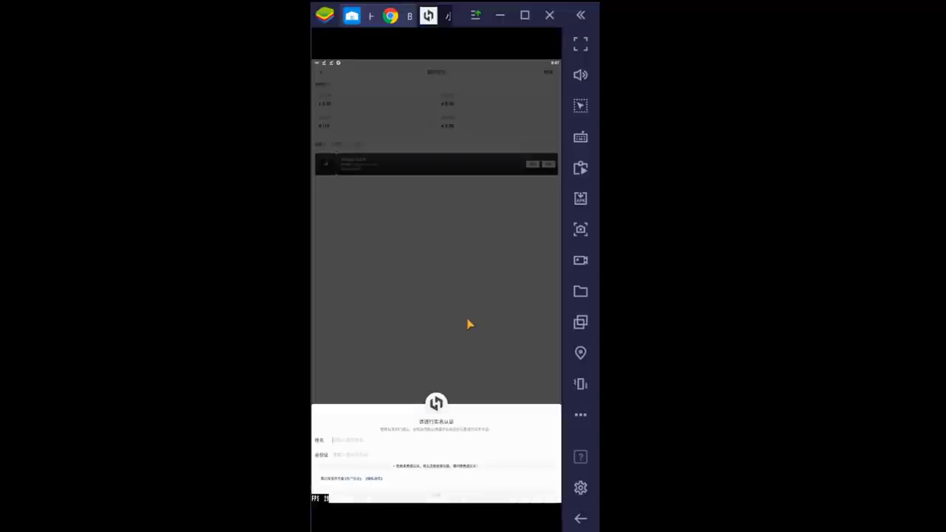
left_click(468, 323)
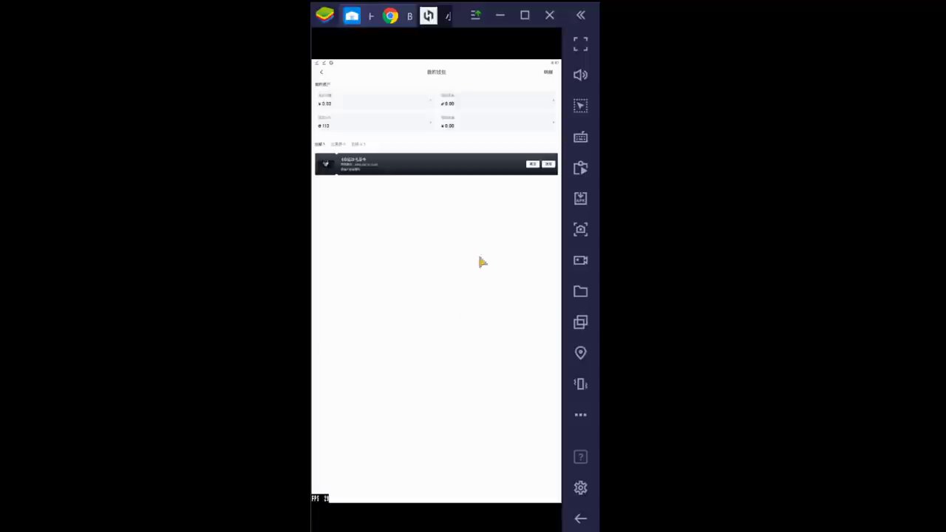
left_click(549, 164)
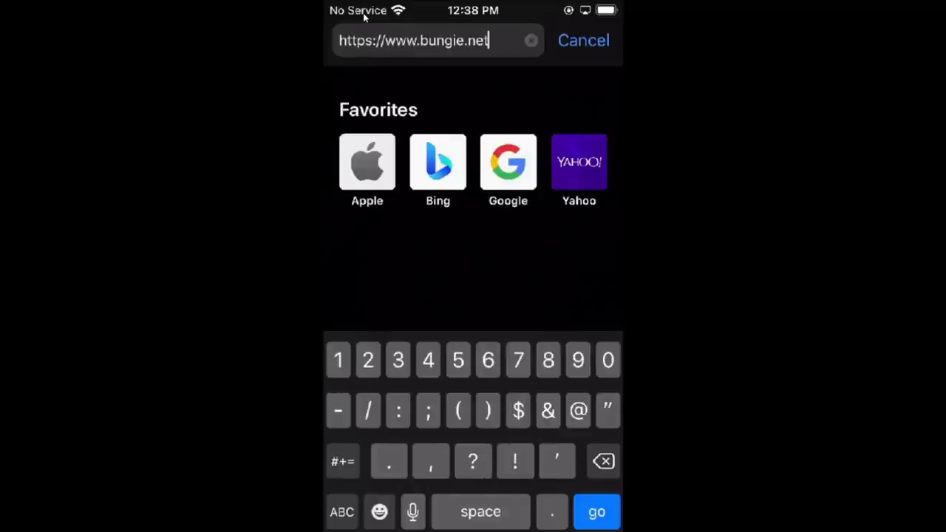
Step: Load the bungie.net/redeem page in Safari
type("/res")
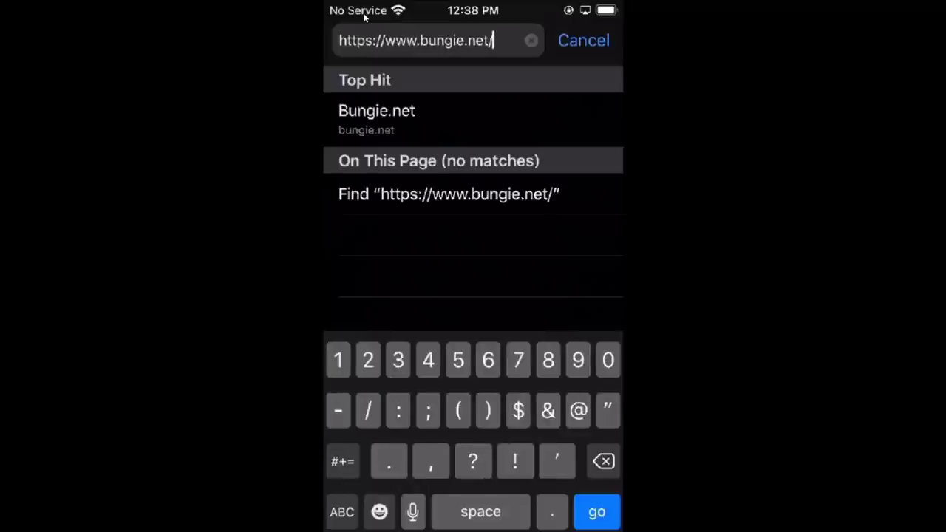
type("ee")
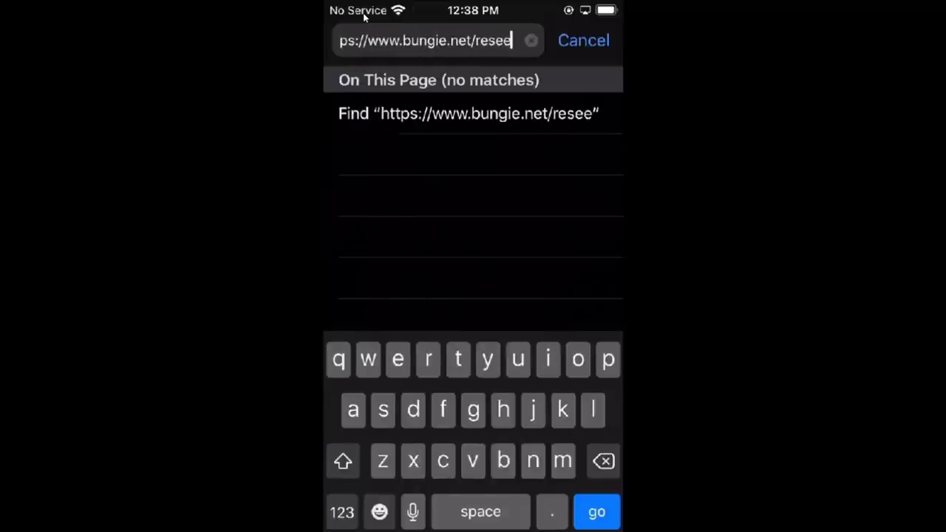
key("BackSpace")
key("BackSpace")
key("BackSpace")
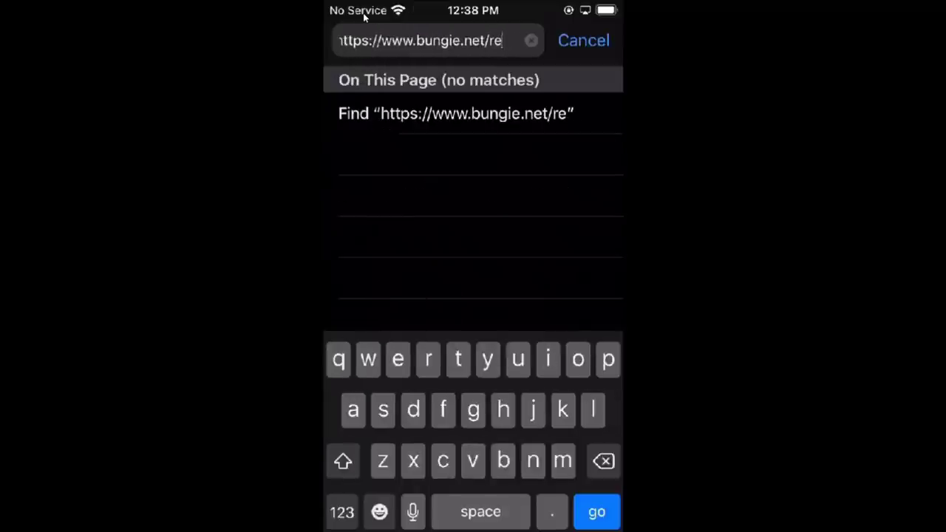
type("deem")
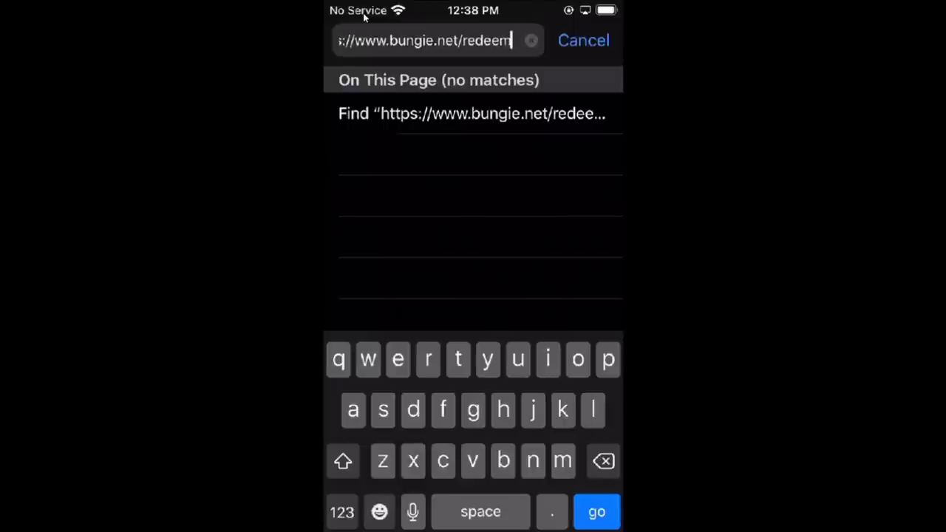
key("Return")
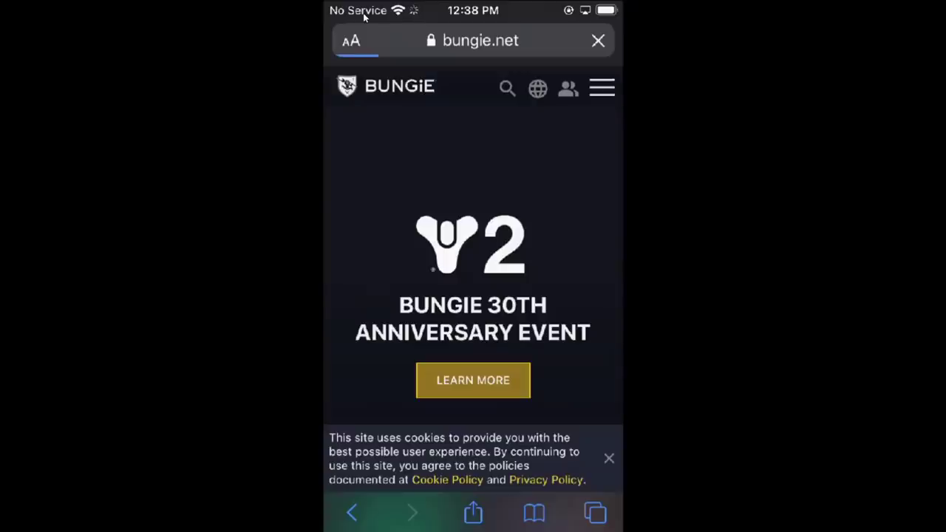
Step: Sign in with Xbox, paste the Heybox emblem code and submit it for redemption
left_click(410, 306)
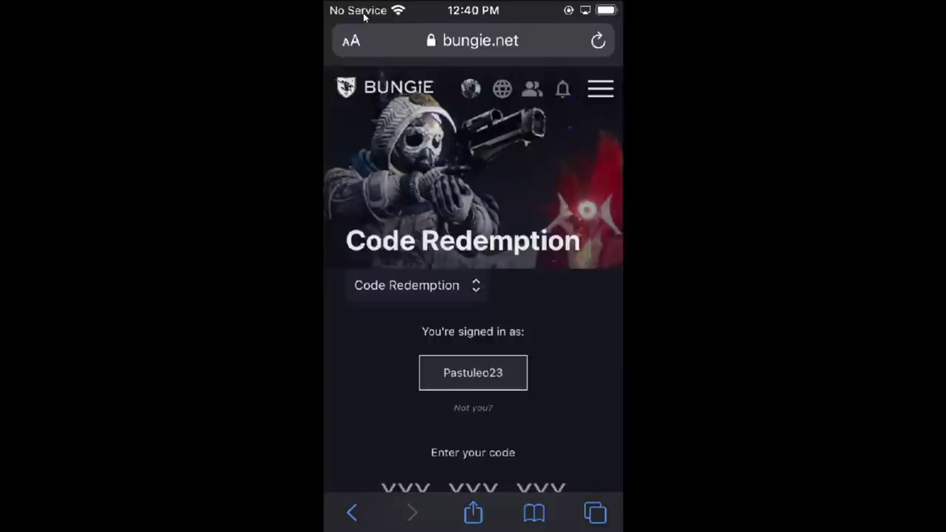
scroll(473, 296, "down", 3)
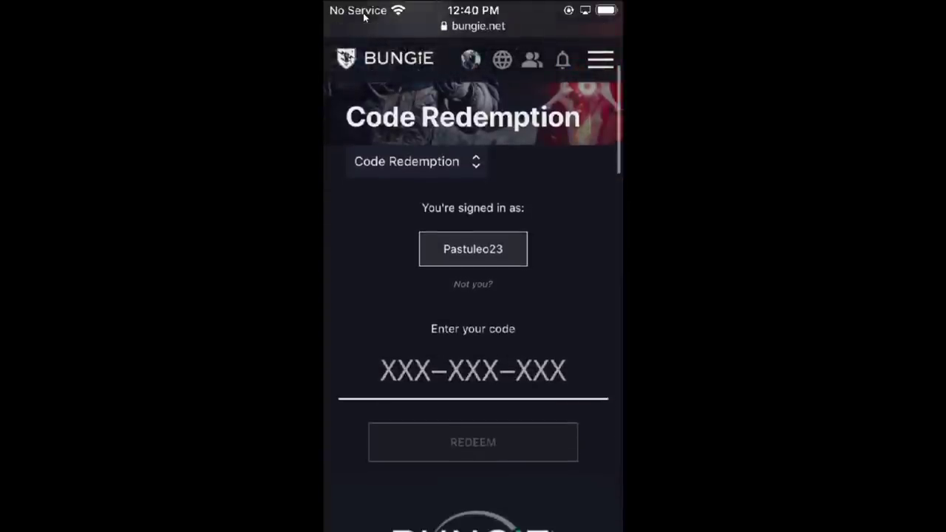
left_click(473, 370)
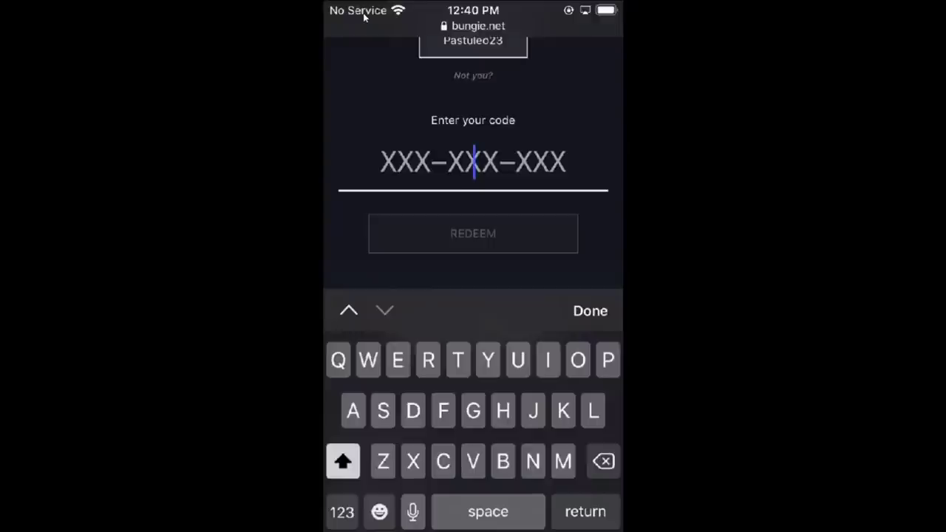
left_click(473, 161)
left_click(515, 110)
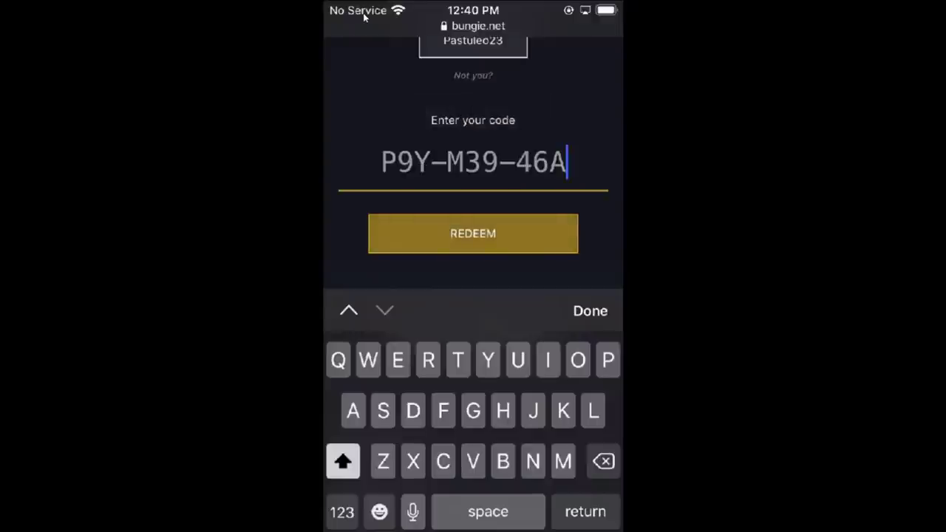
key("Return")
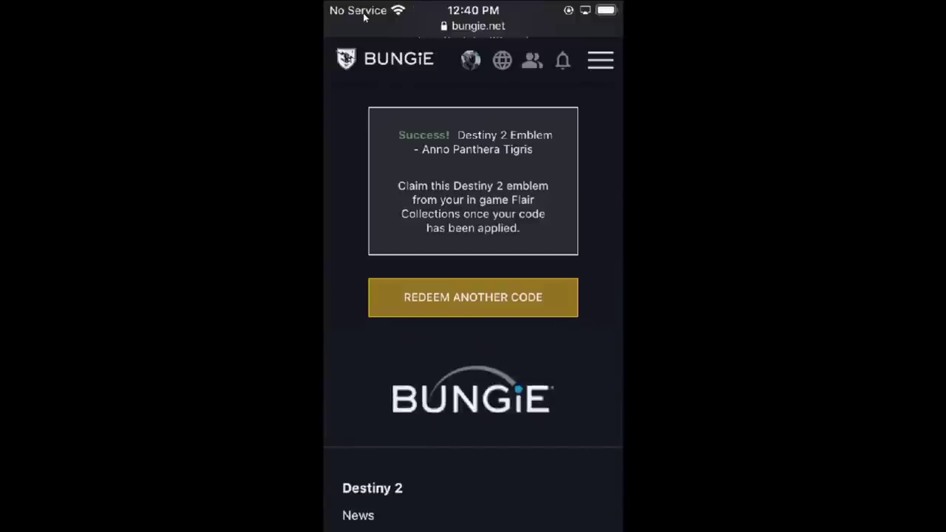